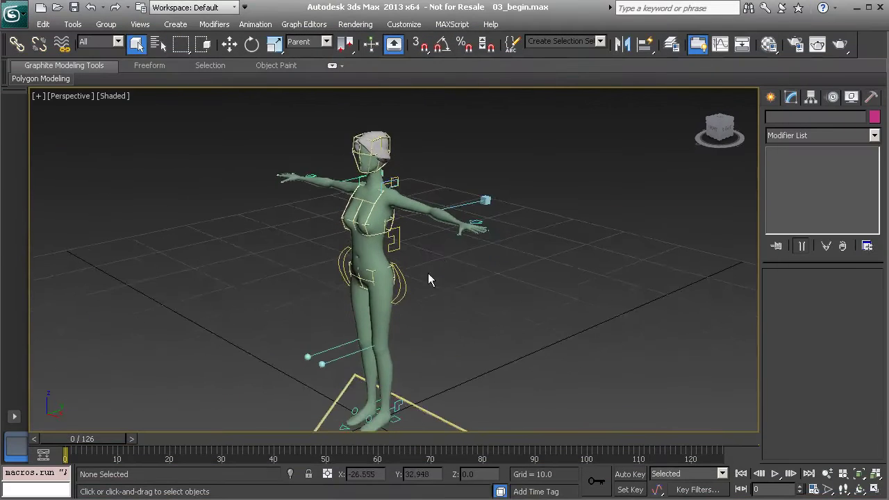
# Step: Select the left hand control Anim_L_Arm01 and test-rotate it in several directions, undoing the trial rotations
pyautogui.scroll(5, 428, 273)
pyautogui.click(547, 190)
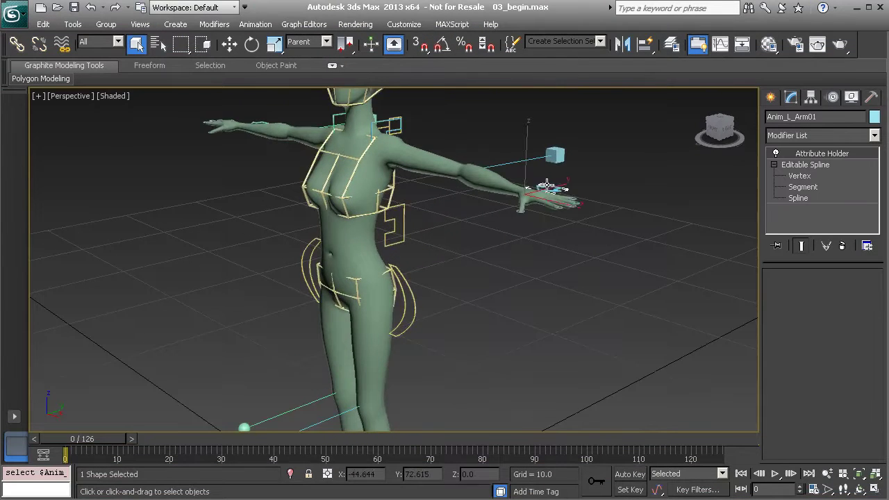
pyautogui.moveTo(476, 222); pyautogui.dragTo(436, 289, button='middle')
pyautogui.scroll(3, 436, 289)
pyautogui.press('e')
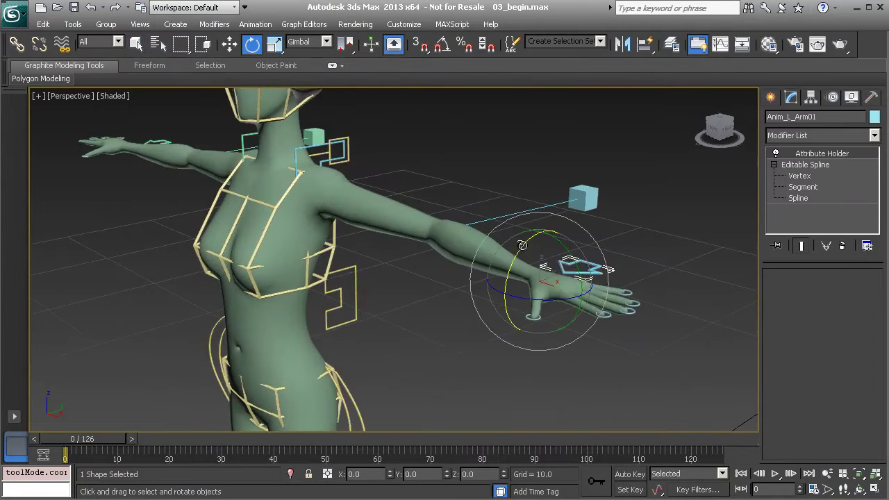
pyautogui.moveTo(512, 259); pyautogui.dragTo(520, 240)
pyautogui.keyDown('alt'); pyautogui.moveTo(377, 294); pyautogui.dragTo(512, 292, button='middle'); pyautogui.keyUp('alt')
pyautogui.moveTo(618, 260); pyautogui.dragTo(619, 199)
pyautogui.hotkey('ctrl', 'z')
pyautogui.moveTo(628, 277); pyautogui.dragTo(501, 290, button='middle')
pyautogui.moveTo(501, 290); pyautogui.dragTo(480, 333)
pyautogui.hotkey('ctrl', 'z')
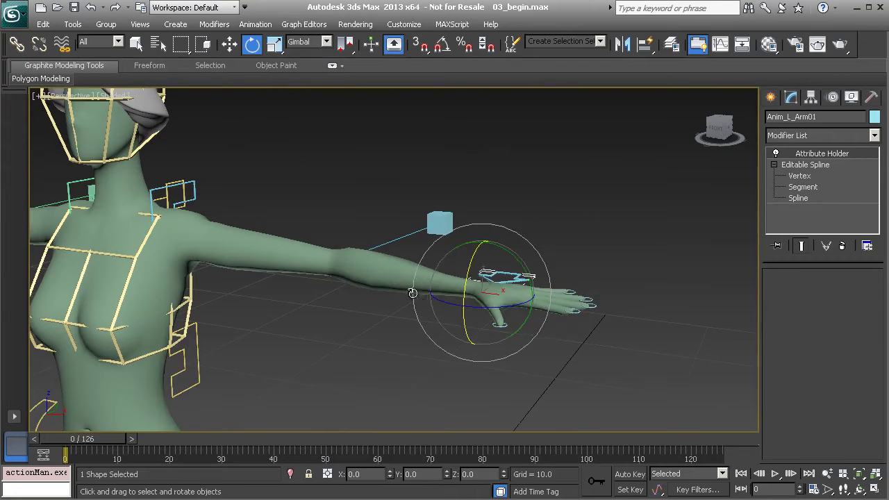
pyautogui.keyDown('alt'); pyautogui.moveTo(393, 275); pyautogui.dragTo(439, 303, button='middle'); pyautogui.keyUp('alt')
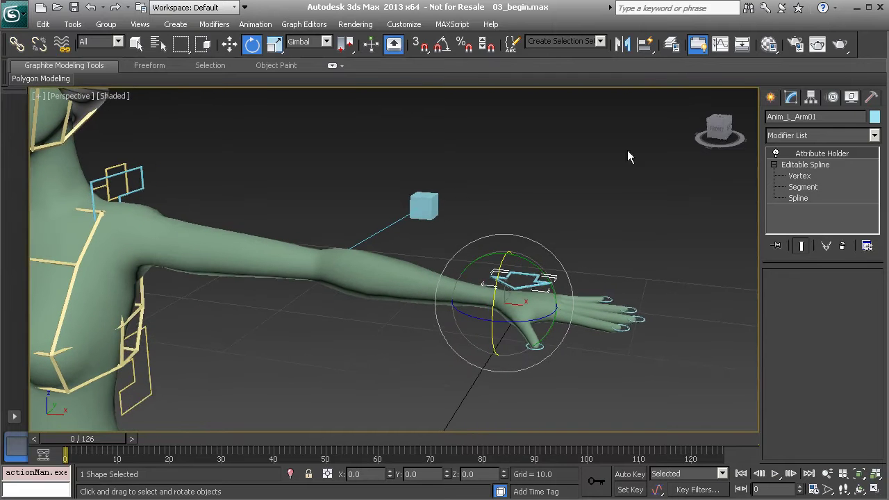
# Step: Show the Layers toolbar, open the layer manager and unhide the objects_to_hide layer
pyautogui.rightClick(874, 55)
pyautogui.click(865, 121)
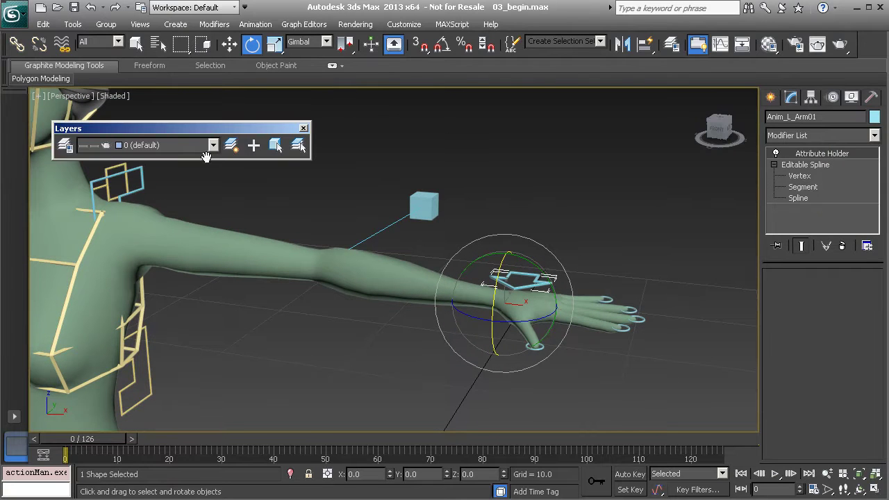
pyautogui.click(63, 148)
pyautogui.moveTo(84, 177); pyautogui.dragTo(188, 148)
pyautogui.click(153, 248)
# Step: Switch the viewport to wireframe and select the left forearm tracker bone BDrv_L_ForearmTracker01 to examine it
pyautogui.keyDown('alt'); pyautogui.moveTo(424, 295); pyautogui.dragTo(445, 301, button='middle'); pyautogui.keyUp('alt')
pyautogui.press('F3')
pyautogui.scroll(5, 403, 316)
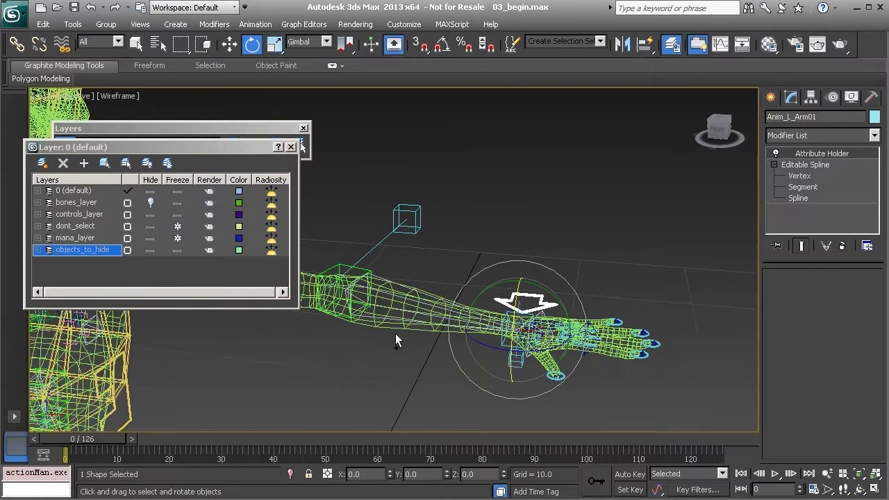
pyautogui.click(355, 306)
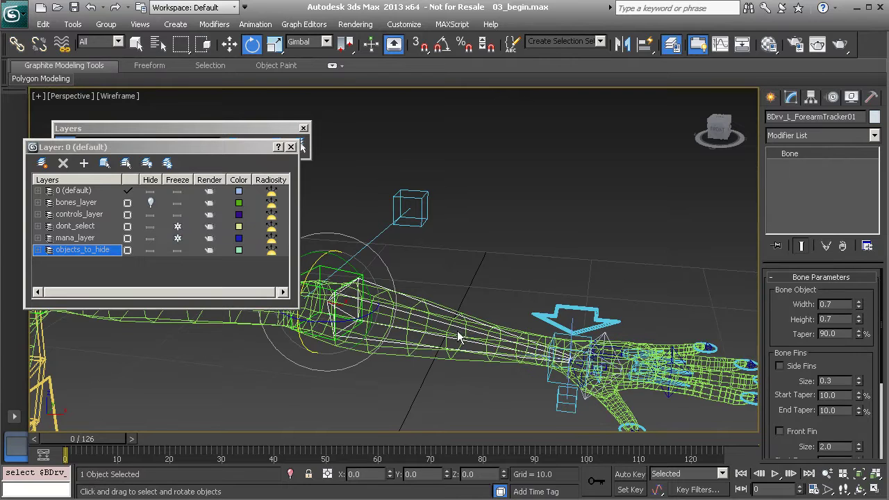
pyautogui.keyDown('alt'); pyautogui.moveTo(578, 371); pyautogui.dragTo(542, 349, button='middle'); pyautogui.keyUp('alt')
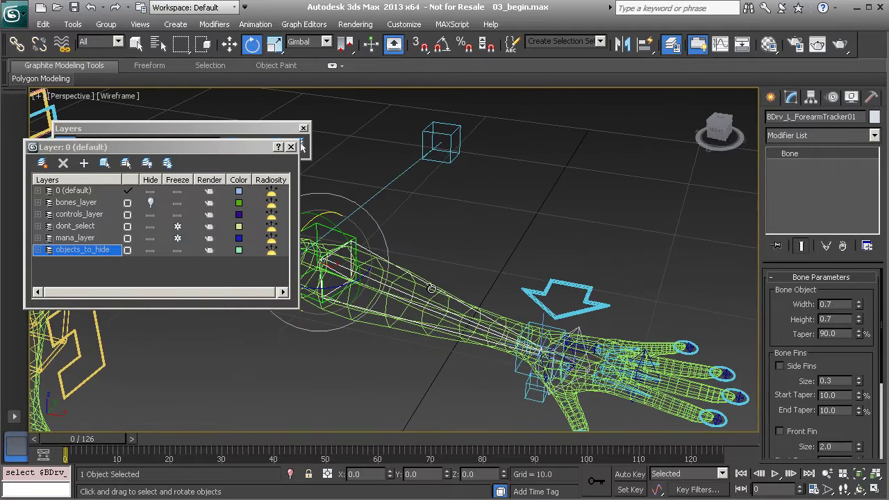
# Step: Unhide bones_layer and select the Up_L_ForearmTracker01 helper below the left wrist to examine the forearm twist setup
pyautogui.click(151, 203)
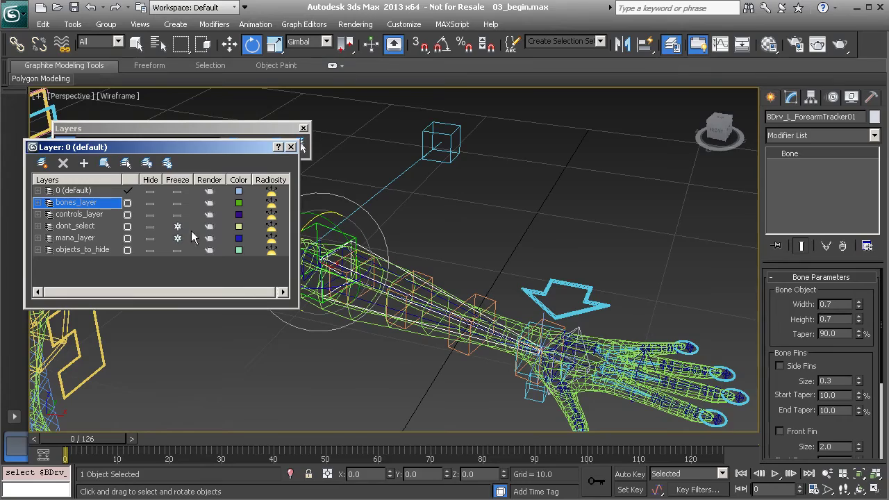
pyautogui.keyDown('alt'); pyautogui.moveTo(302, 146); pyautogui.dragTo(578, 280, button='middle'); pyautogui.keyUp('alt')
pyautogui.click(519, 275)
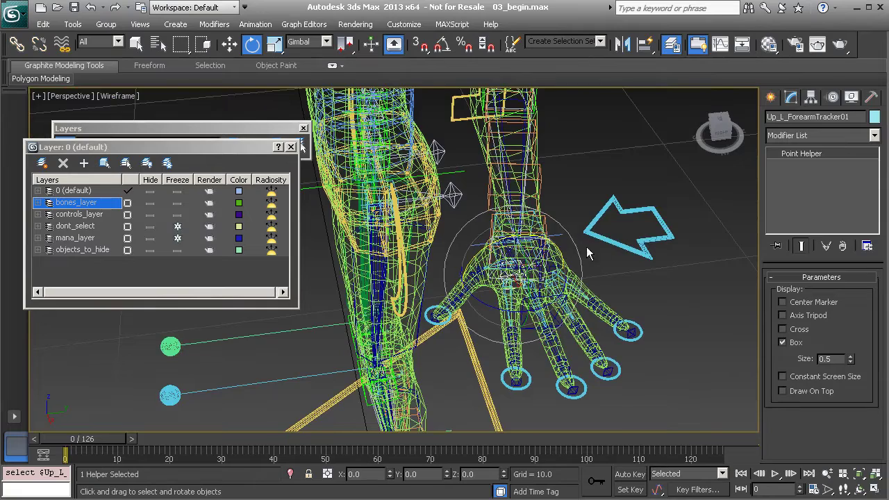
pyautogui.keyDown('alt'); pyautogui.moveTo(536, 257); pyautogui.dragTo(574, 292, button='middle'); pyautogui.keyUp('alt')
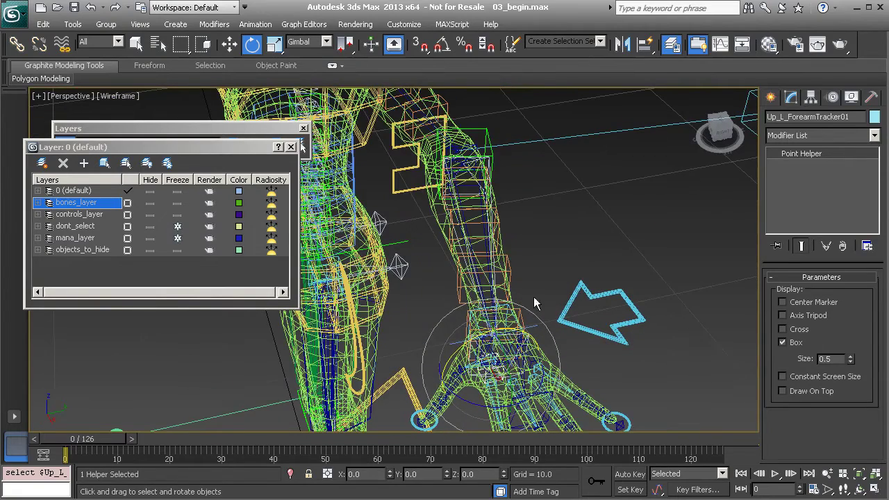
pyautogui.keyDown('alt'); pyautogui.moveTo(545, 323); pyautogui.dragTo(483, 345, button='middle'); pyautogui.keyUp('alt')
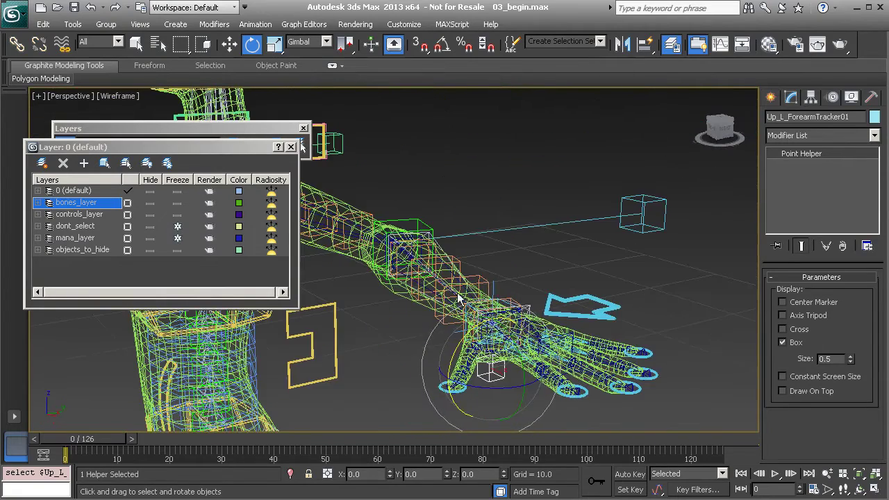
pyautogui.keyDown('alt'); pyautogui.moveTo(430, 285); pyautogui.dragTo(397, 232, button='middle'); pyautogui.keyUp('alt')
pyautogui.keyDown('alt'); pyautogui.moveTo(456, 292); pyautogui.dragTo(425, 315, button='middle'); pyautogui.keyUp('alt')
# Step: Test-rotate the left hand control Anim_L_Arm01 with the forearm bones shown, undoing the rotation
pyautogui.click(565, 321)
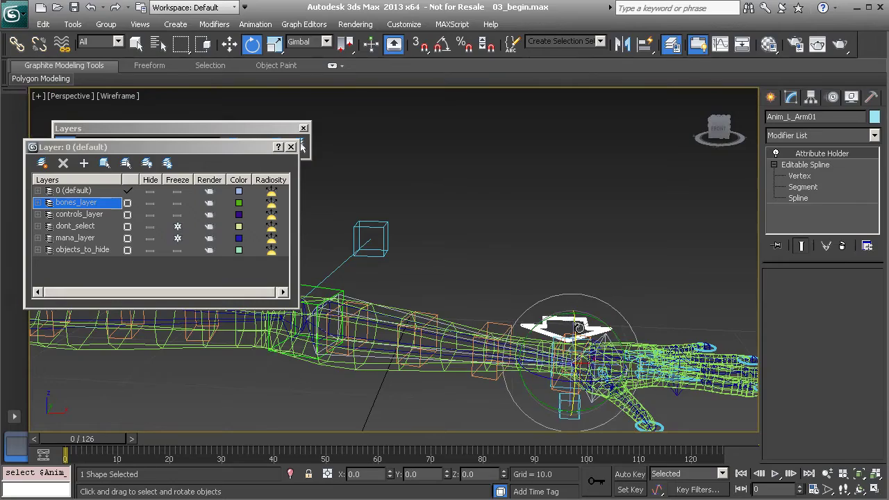
pyautogui.moveTo(580, 326); pyautogui.dragTo(565, 407)
pyautogui.hotkey('ctrl', 'z')
# Step: Select the left upper arm bone Bn_L_Shoulder01 and examine the twist bones along the upper arm
pyautogui.keyDown('alt'); pyautogui.moveTo(488, 321); pyautogui.dragTo(534, 318, button='middle'); pyautogui.keyUp('alt')
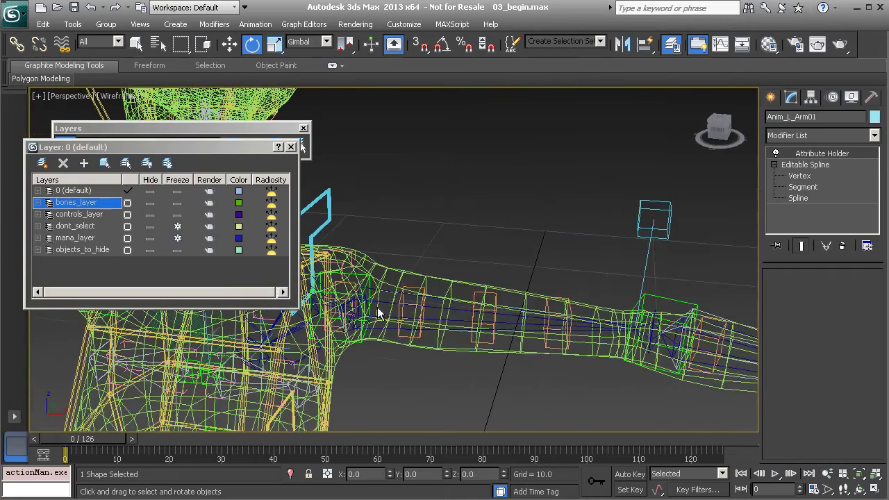
pyautogui.keyDown('alt'); pyautogui.moveTo(399, 275); pyautogui.dragTo(408, 336, button='middle'); pyautogui.keyUp('alt')
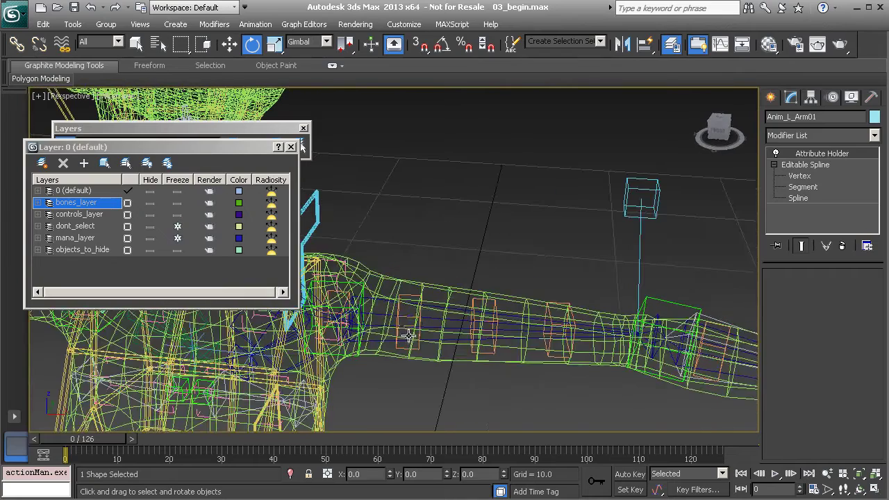
pyautogui.click(375, 312)
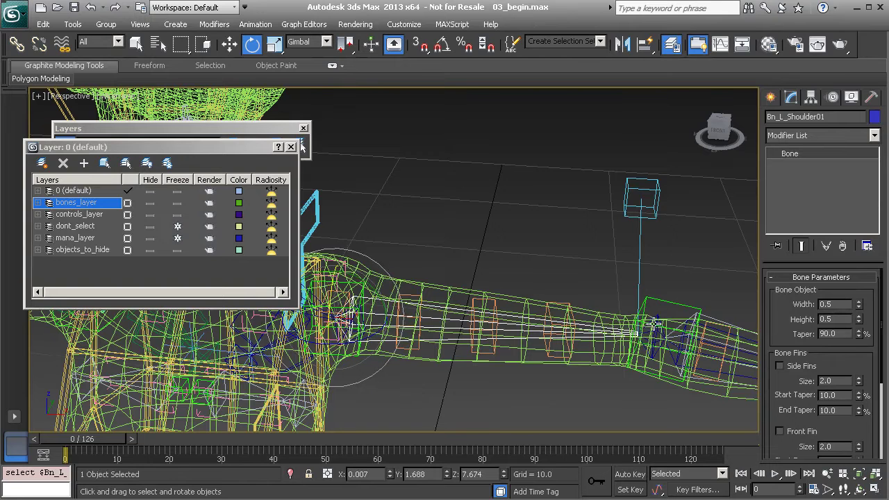
pyautogui.scroll(-3, 634, 342)
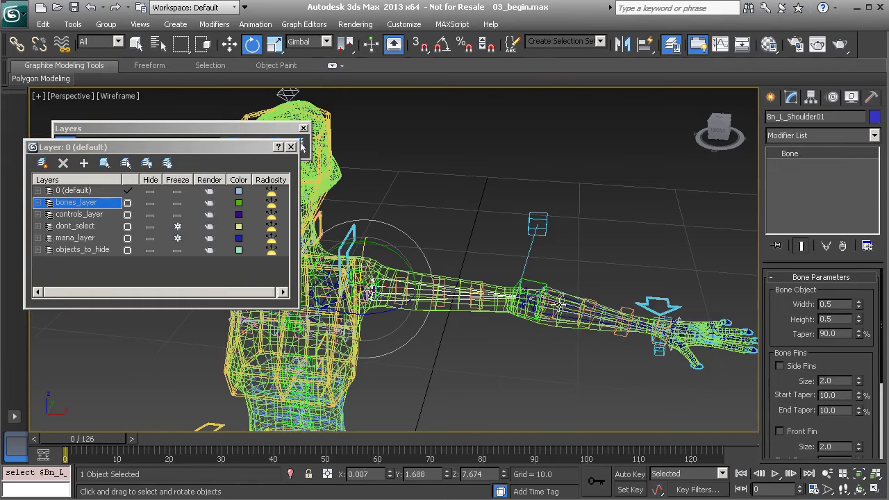
# Step: Hide the objects_to_hide layer and bones_layer, and return the viewport to shaded display
pyautogui.click(150, 250)
pyautogui.moveTo(340, 325); pyautogui.dragTo(451, 157, button='middle')
pyautogui.moveTo(426, 331); pyautogui.dragTo(432, 238, button='middle')
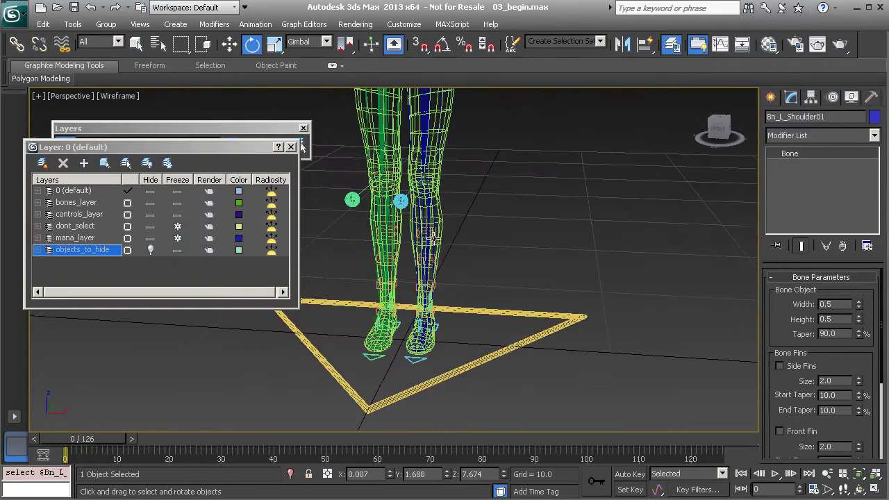
pyautogui.click(150, 202)
pyautogui.press('F3')
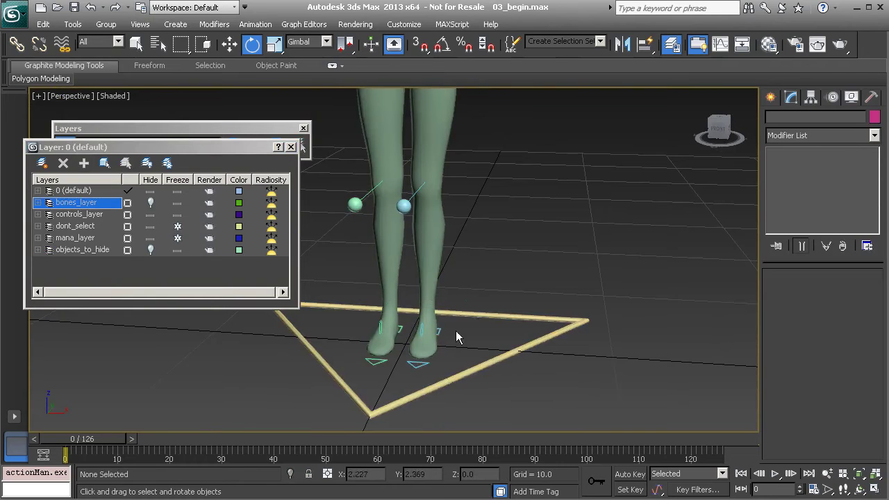
# Step: Rotate the left leg control Anim_L_Leg01 so that the left foot turns outward
pyautogui.click(442, 331)
pyautogui.keyDown('alt'); pyautogui.moveTo(479, 333); pyautogui.dragTo(435, 333); pyautogui.keyUp('alt')
pyautogui.keyDown('alt'); pyautogui.moveTo(435, 334); pyautogui.dragTo(476, 335, button='middle'); pyautogui.keyUp('alt')
pyautogui.click(510, 289)
pyautogui.click(443, 309)
pyautogui.moveTo(440, 336); pyautogui.dragTo(544, 301)
pyautogui.click(554, 279)
pyautogui.keyDown('alt'); pyautogui.moveTo(479, 302); pyautogui.dragTo(427, 283, button='middle'); pyautogui.keyUp('alt')
# Step: Move the left knee control Anim_L_Knee01 outward to about X 9.4, Y -1.4, Z 8.2
pyautogui.click(384, 226)
pyautogui.press('w')
pyautogui.moveTo(409, 217); pyautogui.dragTo(640, 176)
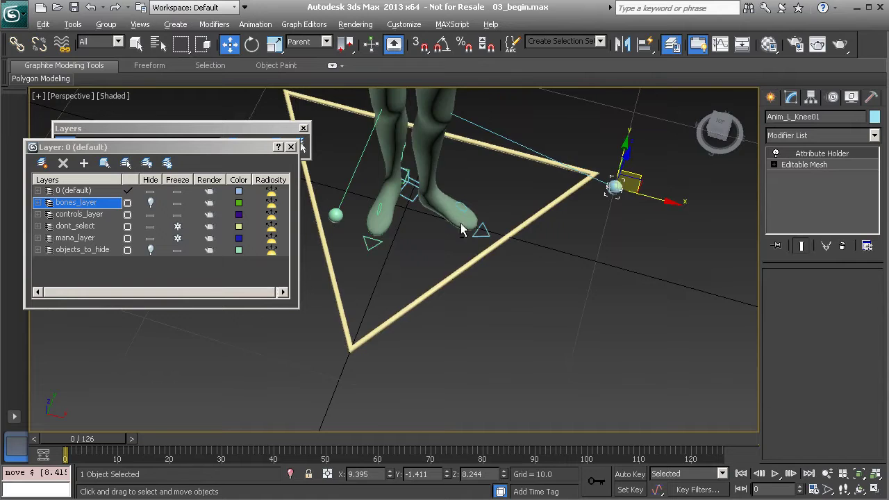
pyautogui.keyDown('alt'); pyautogui.moveTo(461, 228); pyautogui.dragTo(478, 153, button='middle'); pyautogui.keyUp('alt')
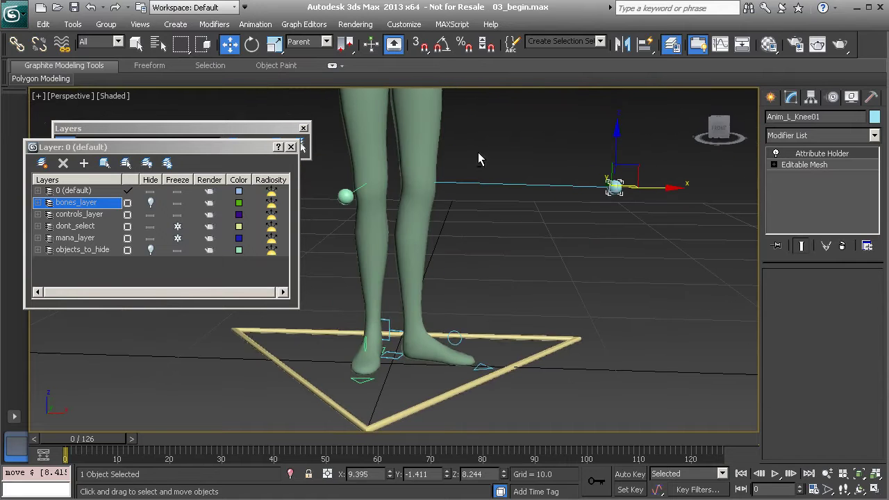
# Step: Reset the left knee control Anim_L_Knee01 and the left leg control Anim_L_Leg01 to their default transforms
pyautogui.keyDown('alt'); pyautogui.rightClick(467, 244); pyautogui.keyUp('alt')
pyautogui.click(418, 215)
pyautogui.keyDown('alt'); pyautogui.moveTo(406, 345); pyautogui.dragTo(419, 360, button='middle'); pyautogui.keyUp('alt')
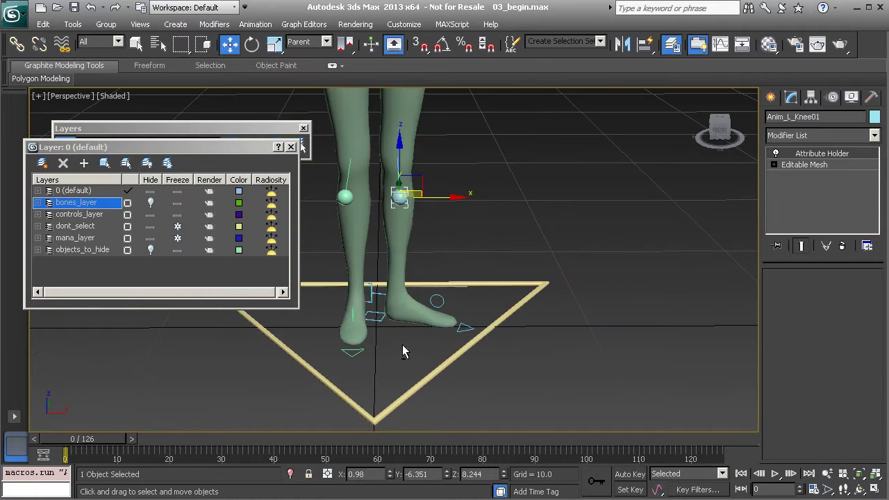
pyautogui.click(373, 296)
pyautogui.keyDown('alt'); pyautogui.rightClick(471, 230); pyautogui.keyUp('alt')
pyautogui.click(441, 204)
# Step: Select the chest control Anim_Chest01 and test-rotate the upper torso, undoing the rotation
pyautogui.moveTo(448, 200); pyautogui.dragTo(480, 425, button='middle')
pyautogui.keyDown('alt'); pyautogui.moveTo(458, 331); pyautogui.dragTo(427, 282, button='middle'); pyautogui.keyUp('alt')
pyautogui.scroll(-3, 443, 245)
pyautogui.moveTo(411, 232); pyautogui.dragTo(416, 290, button='middle')
pyautogui.scroll(4, 412, 287)
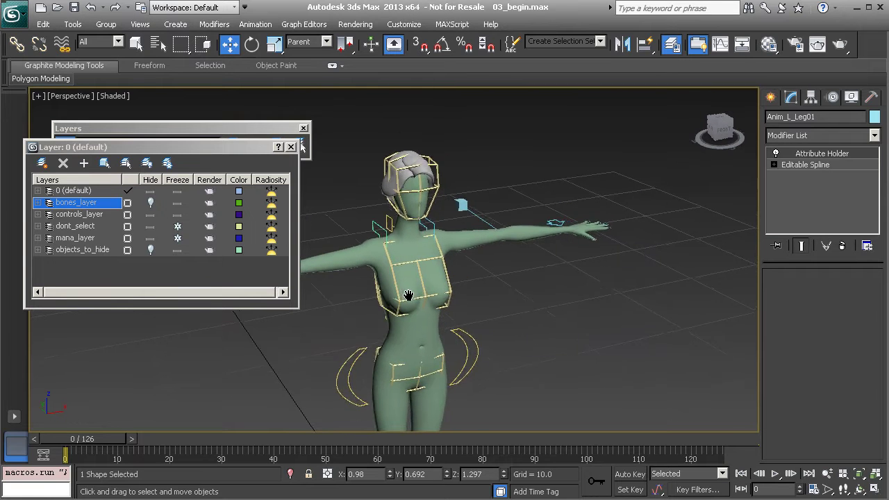
pyautogui.keyDown('alt'); pyautogui.moveTo(402, 246); pyautogui.dragTo(400, 284, button='middle'); pyautogui.keyUp('alt')
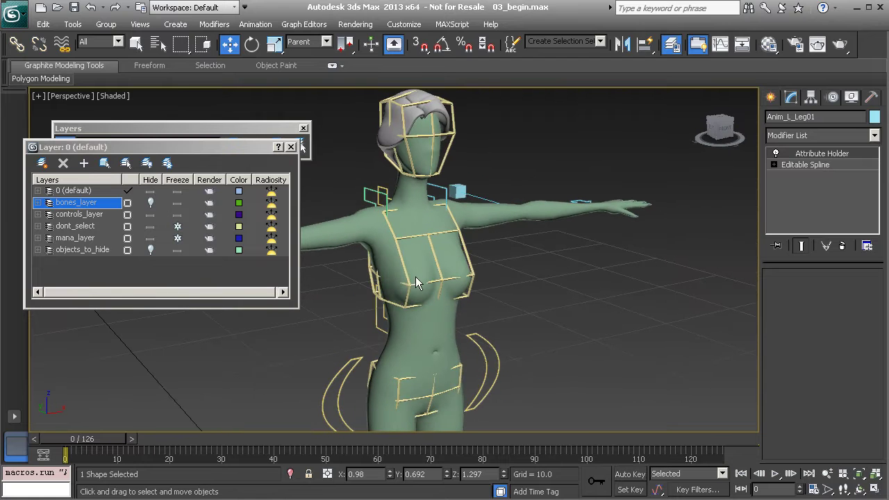
pyautogui.click(404, 274)
pyautogui.keyDown('alt'); pyautogui.moveTo(404, 275); pyautogui.dragTo(431, 292, button='middle'); pyautogui.keyUp('alt')
pyautogui.press('e')
pyautogui.moveTo(440, 273); pyautogui.dragTo(439, 296)
pyautogui.hotkey('ctrl', 'z')
pyautogui.keyDown('alt'); pyautogui.moveTo(528, 327); pyautogui.dragTo(463, 324, button='middle'); pyautogui.keyUp('alt')
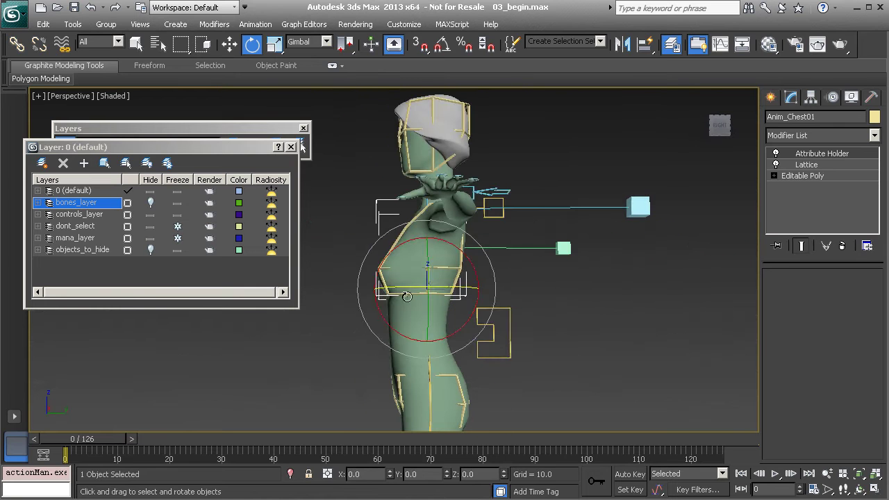
# Step: Select the back control Anim_Back01 and test-rotate the spine, undoing the rotation
pyautogui.click(504, 309)
pyautogui.moveTo(504, 311); pyautogui.dragTo(371, 280)
pyautogui.hotkey('ctrl', 'z')
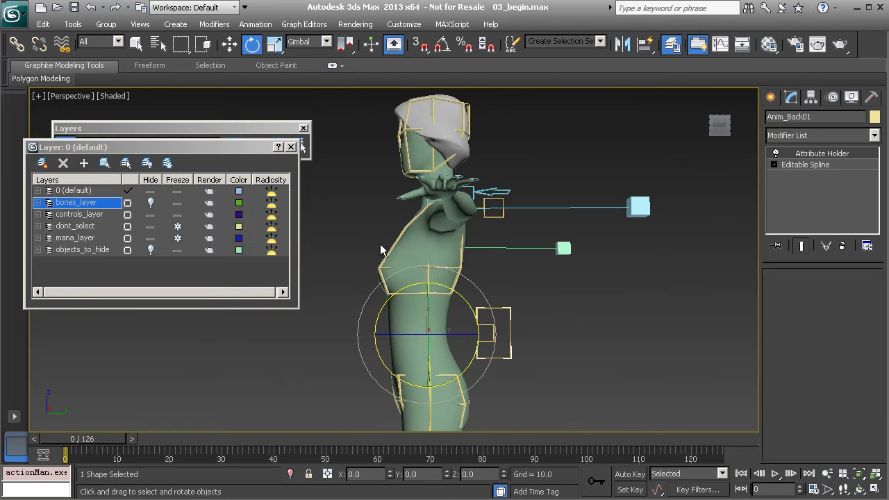
# Step: Close the layer manager window
pyautogui.keyDown('alt'); pyautogui.moveTo(455, 270); pyautogui.dragTo(502, 197, button='middle'); pyautogui.keyUp('alt')
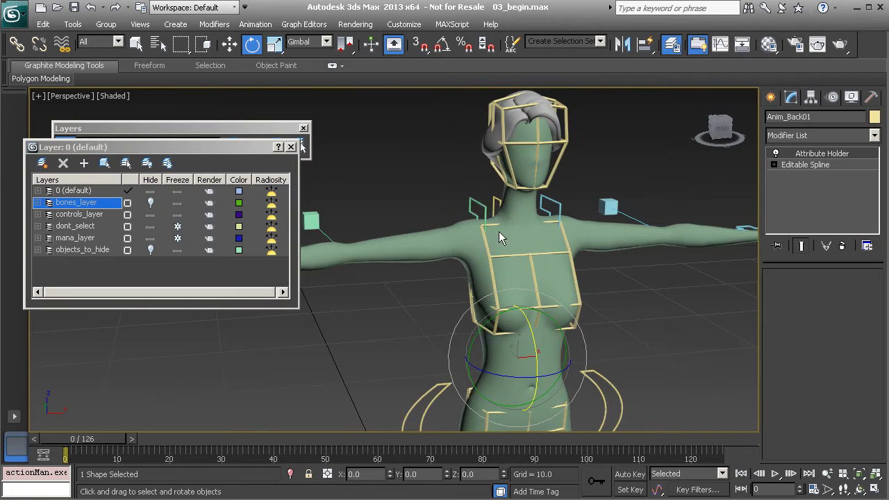
pyautogui.keyDown('alt'); pyautogui.moveTo(546, 252); pyautogui.dragTo(549, 281, button='middle'); pyautogui.keyUp('alt')
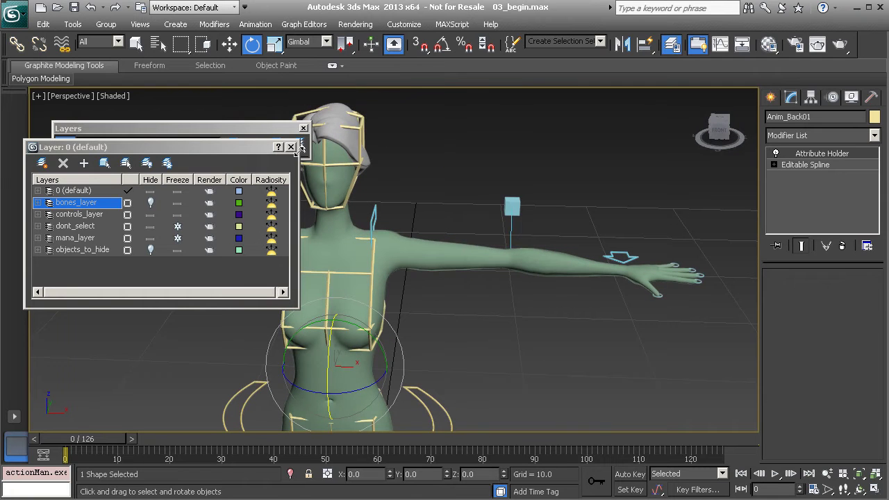
pyautogui.click(291, 147)
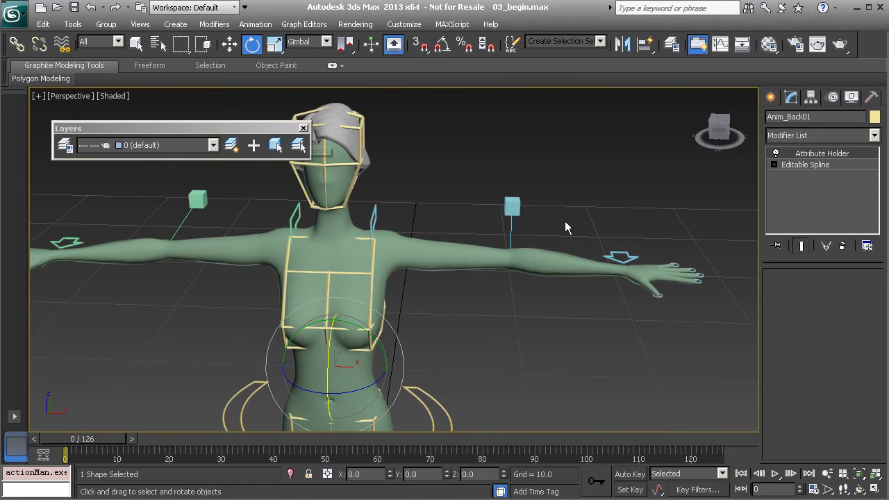
# Step: Select the left hand control Anim_L_Arm01 and try several gimbal rotations, cancelling each one
pyautogui.moveTo(537, 242); pyautogui.dragTo(418, 281, button='middle')
pyautogui.click(503, 259)
pyautogui.scroll(5, 419, 299)
pyautogui.moveTo(485, 309); pyautogui.dragTo(415, 272, button='middle')
pyautogui.moveTo(416, 271); pyautogui.dragTo(394, 217)
pyautogui.rightClick(395, 216)
pyautogui.moveTo(419, 252); pyautogui.dragTo(403, 240)
pyautogui.rightClick(403, 240)
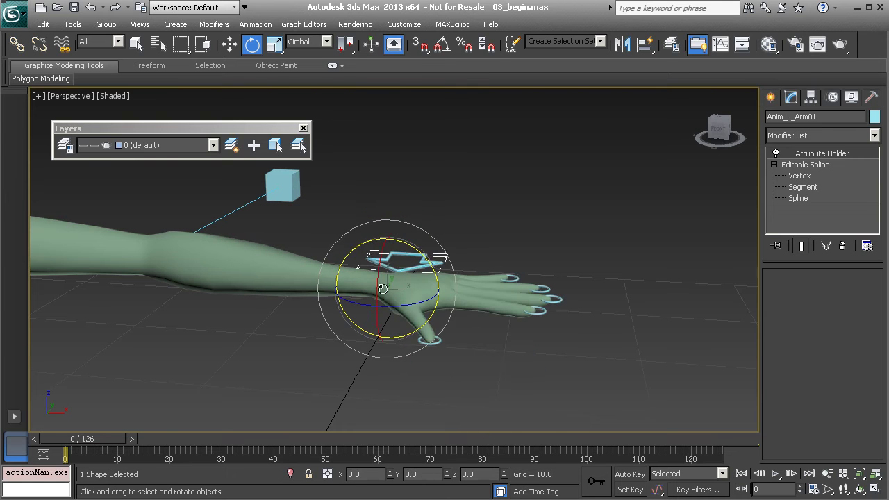
pyautogui.moveTo(379, 294); pyautogui.dragTo(390, 191)
pyautogui.rightClick(390, 191)
# Step: Test-rotate the left hand control about its Z, X and Y gimbal axes, undoing each rotation
pyautogui.moveTo(423, 305); pyautogui.dragTo(427, 349)
pyautogui.hotkey('ctrl', 'z')
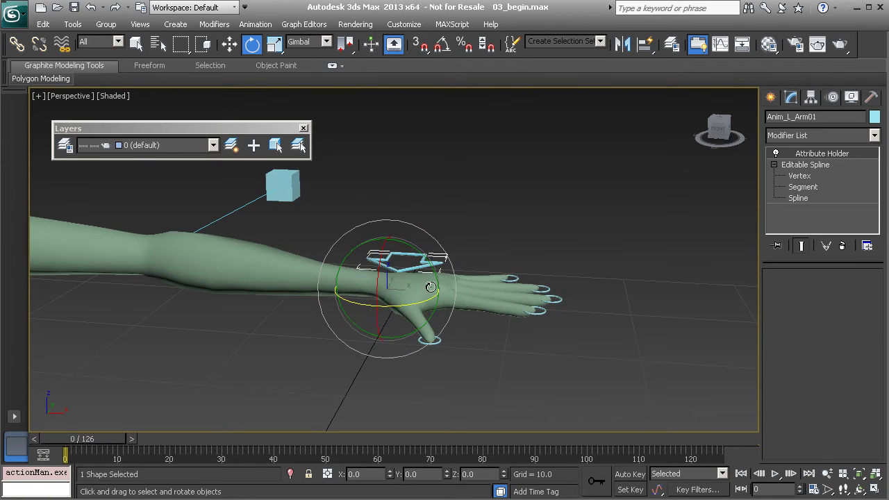
pyautogui.moveTo(423, 286)
pyautogui.mouseDown(button='middle')
pyautogui.moveTo(436, 293)
pyautogui.moveTo(421, 273)
pyautogui.mouseUp(button='middle')
pyautogui.moveTo(402, 263); pyautogui.dragTo(414, 198)
pyautogui.hotkey('ctrl', 'z')
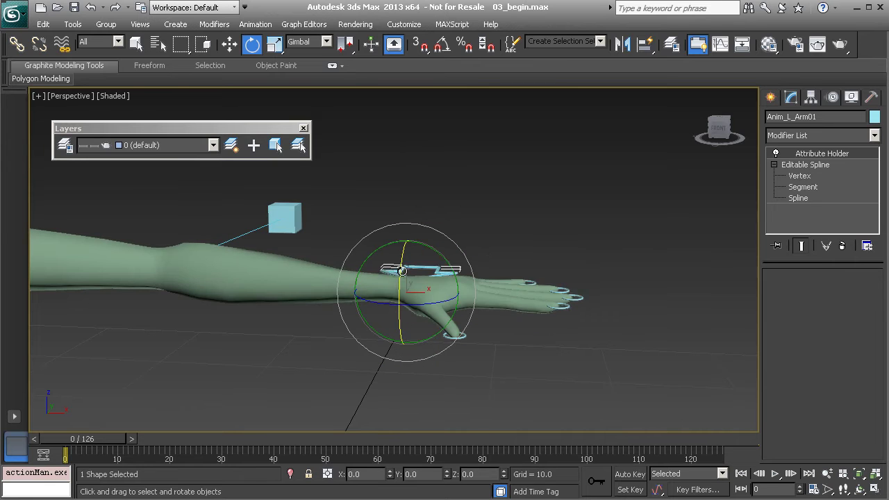
pyautogui.moveTo(402, 268); pyautogui.dragTo(405, 167)
pyautogui.hotkey('ctrl', 'z')
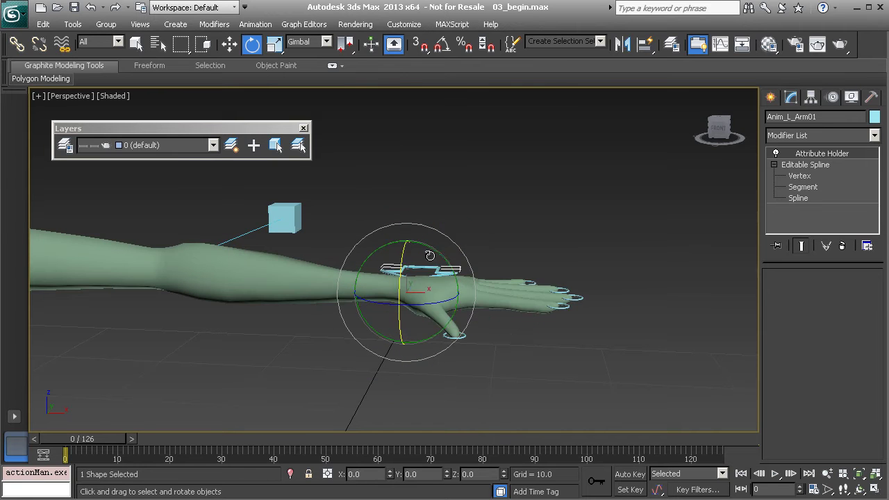
pyautogui.moveTo(441, 257); pyautogui.dragTo(415, 207)
pyautogui.hotkey('ctrl', 'z')
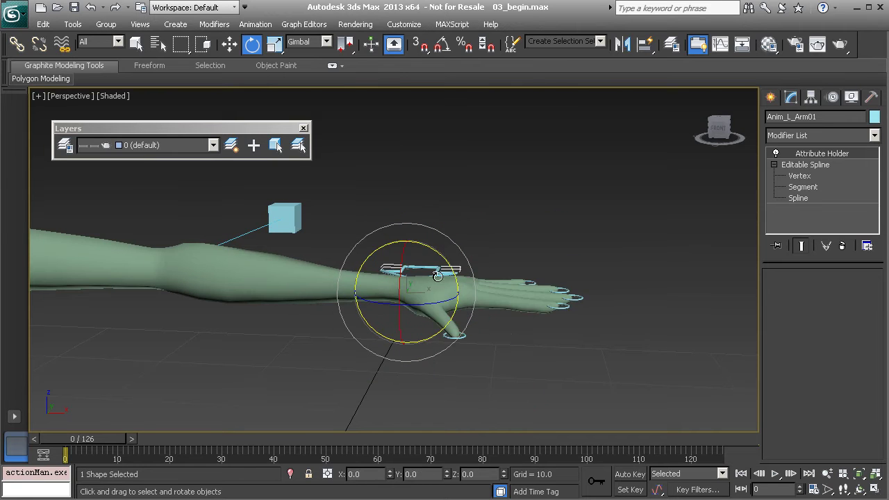
# Step: Display the left hand control's Euler rotation parameters and test-rotate the hand up and down, undoing each rotation
pyautogui.click(833, 98)
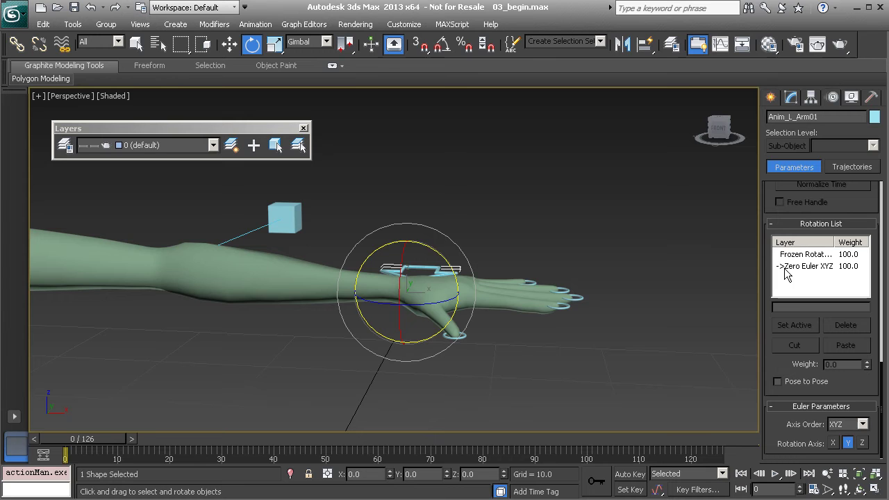
pyautogui.moveTo(769, 203)
pyautogui.mouseDown()
pyautogui.moveTo(766, 243)
pyautogui.moveTo(767, 203)
pyautogui.mouseUp()
pyautogui.moveTo(406, 260); pyautogui.dragTo(418, 188)
pyautogui.hotkey('ctrl', 'z')
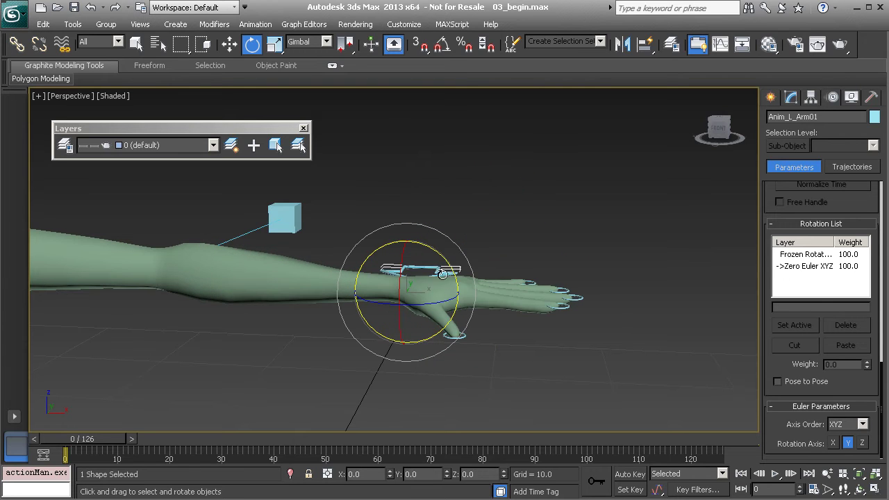
pyautogui.moveTo(452, 266); pyautogui.dragTo(455, 383)
pyautogui.hotkey('ctrl', 'z')
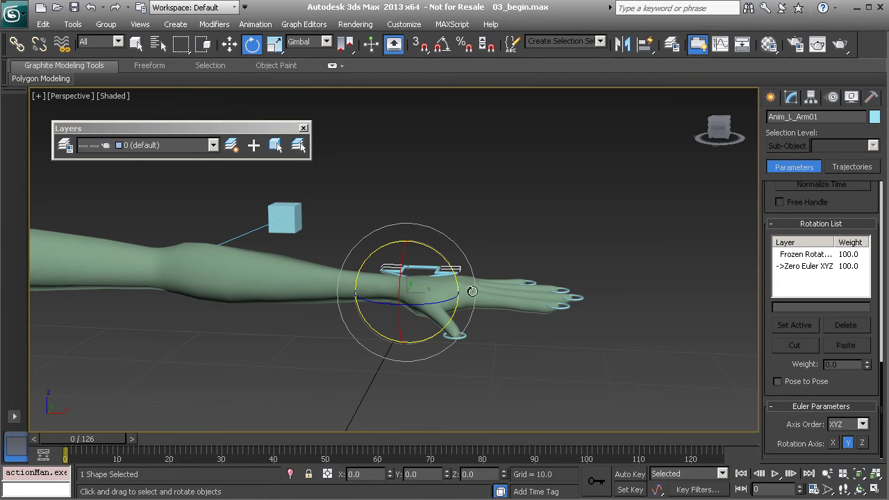
pyautogui.moveTo(441, 259); pyautogui.dragTo(455, 367)
pyautogui.hotkey('ctrl', 'z')
# Step: Set the left hand control's Euler axis order to ZXY, bend the hand downward about Y, and try a second axis, undoing that rotation
pyautogui.click(862, 424)
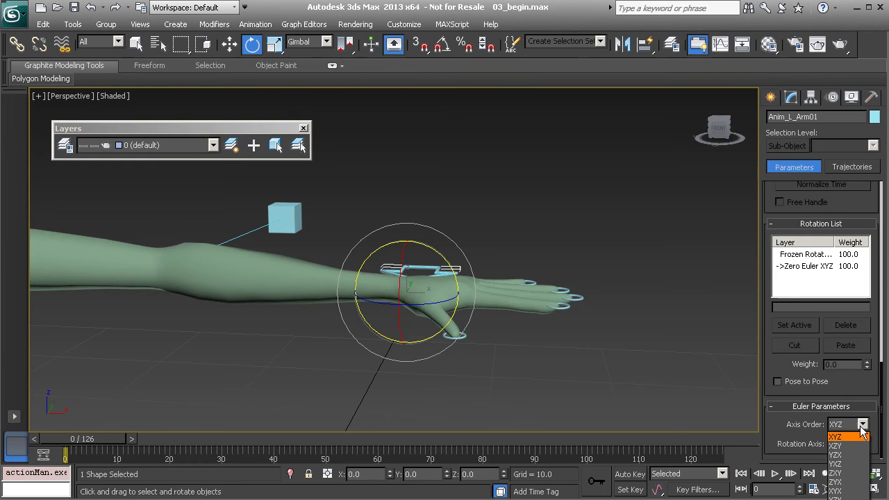
pyautogui.click(837, 473)
pyautogui.moveTo(432, 246); pyautogui.dragTo(461, 387)
pyautogui.keyDown('alt'); pyautogui.moveTo(417, 302); pyautogui.dragTo(396, 299, button='middle'); pyautogui.keyUp('alt')
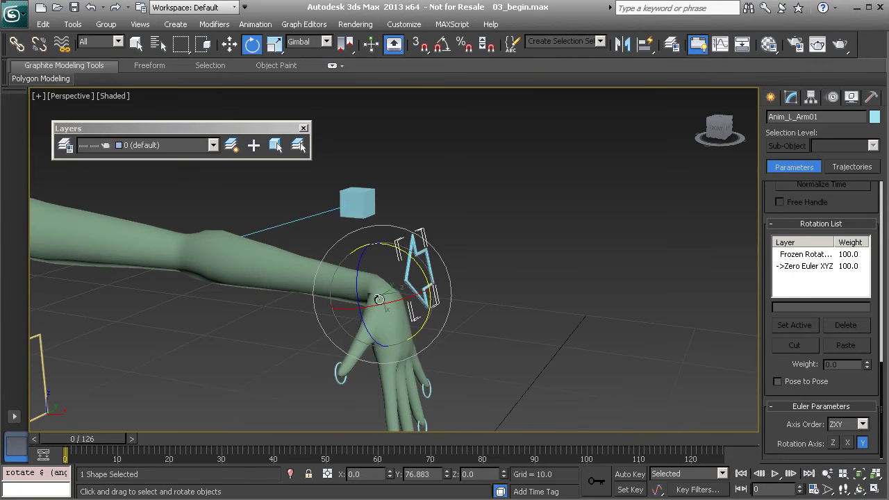
pyautogui.moveTo(359, 292); pyautogui.dragTo(358, 237)
pyautogui.hotkey('ctrl', 'z')
# Step: Test-rotate the left hand control about its X, Y and Z gimbal axes using the ZXY axis order
pyautogui.moveTo(392, 305); pyautogui.dragTo(369, 158)
pyautogui.moveTo(373, 288); pyautogui.dragTo(354, 291)
pyautogui.moveTo(403, 336); pyautogui.dragTo(398, 359)
pyautogui.moveTo(411, 257); pyautogui.dragTo(389, 328)
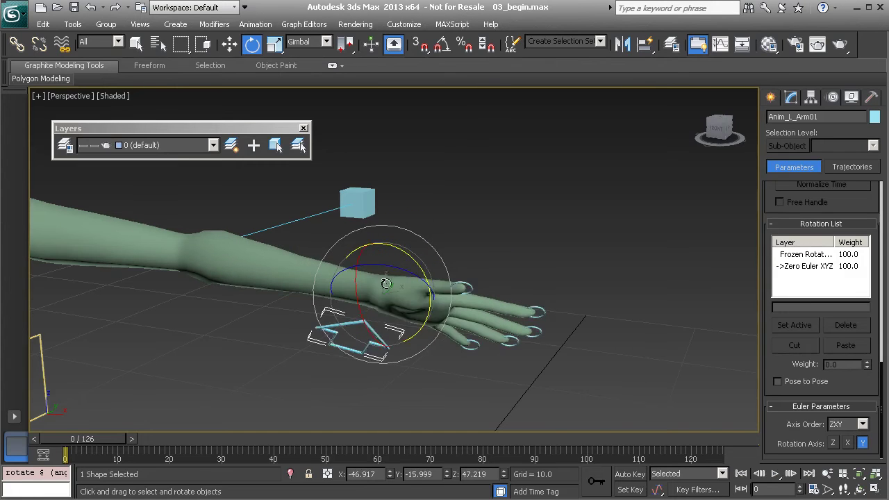
pyautogui.moveTo(404, 296)
pyautogui.mouseDown()
pyautogui.moveTo(369, 272)
pyautogui.moveTo(349, 307)
pyautogui.moveTo(378, 276)
pyautogui.moveTo(416, 296)
pyautogui.mouseUp()
pyautogui.keyDown('alt'); pyautogui.moveTo(391, 293); pyautogui.dragTo(446, 287, button='middle'); pyautogui.keyUp('alt')
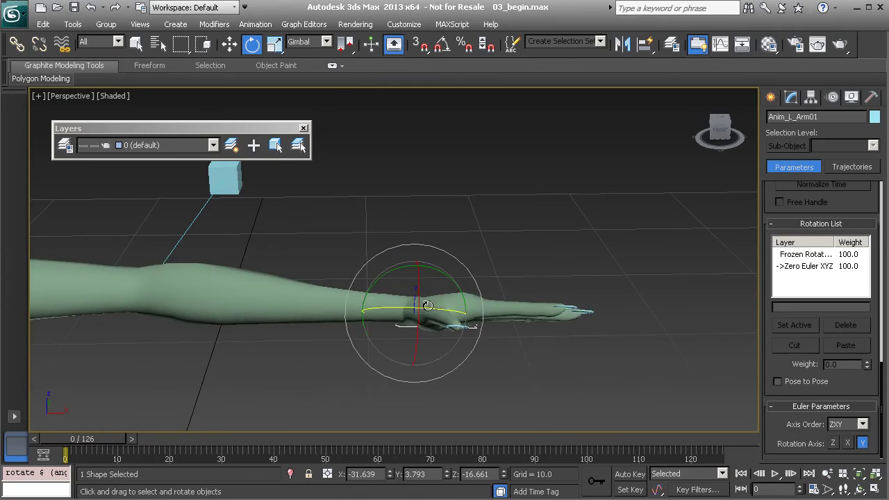
pyautogui.moveTo(418, 294)
pyautogui.mouseDown()
pyautogui.moveTo(424, 316)
pyautogui.moveTo(418, 297)
pyautogui.mouseUp()
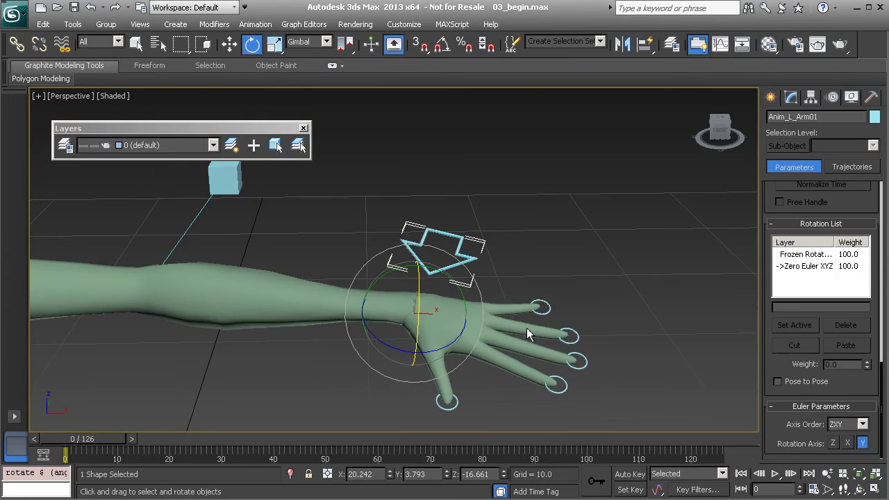
# Step: Reset the left hand control to its rest pose
pyautogui.keyDown('alt'); pyautogui.moveTo(527, 328); pyautogui.dragTo(456, 238, button='middle'); pyautogui.keyUp('alt')
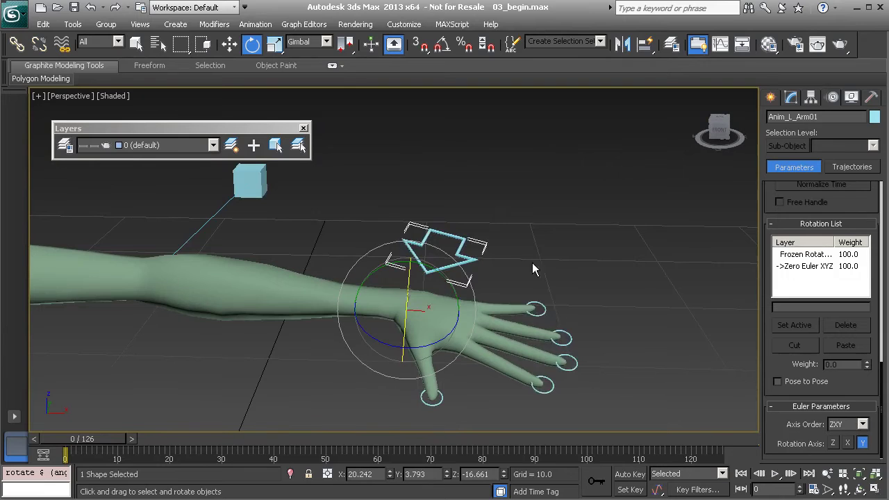
pyautogui.rightClick(514, 259)
pyautogui.click(476, 220)
# Step: Select the chest control Anim_Chest01 and examine its Euler axis order and gimbal orientation
pyautogui.moveTo(334, 283); pyautogui.dragTo(400, 298, button='middle')
pyautogui.scroll(-3, 401, 299)
pyautogui.click(361, 320)
pyautogui.keyDown('alt'); pyautogui.moveTo(361, 322); pyautogui.dragTo(386, 320, button='middle'); pyautogui.keyUp('alt')
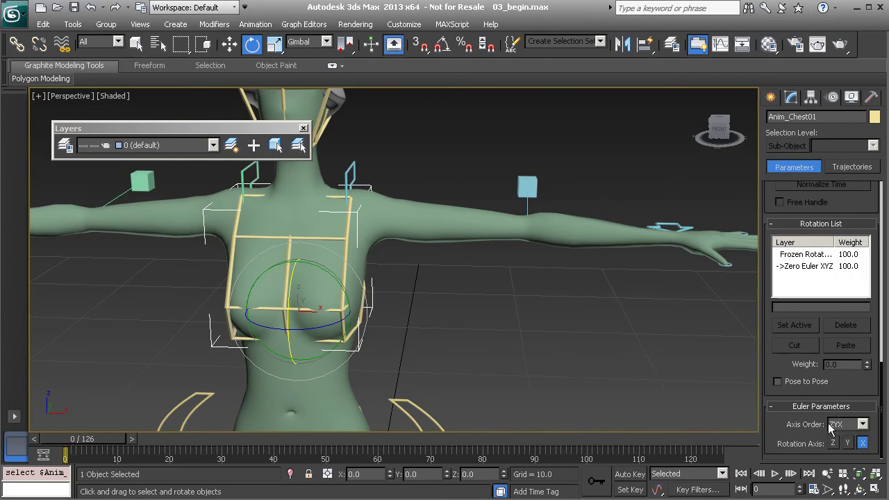
pyautogui.moveTo(279, 310); pyautogui.dragTo(368, 216, button='middle')
pyautogui.keyDown('alt'); pyautogui.moveTo(514, 249); pyautogui.dragTo(494, 287, button='middle'); pyautogui.keyUp('alt')
pyautogui.keyDown('alt'); pyautogui.moveTo(494, 227); pyautogui.dragTo(492, 153, button='middle'); pyautogui.keyUp('alt')
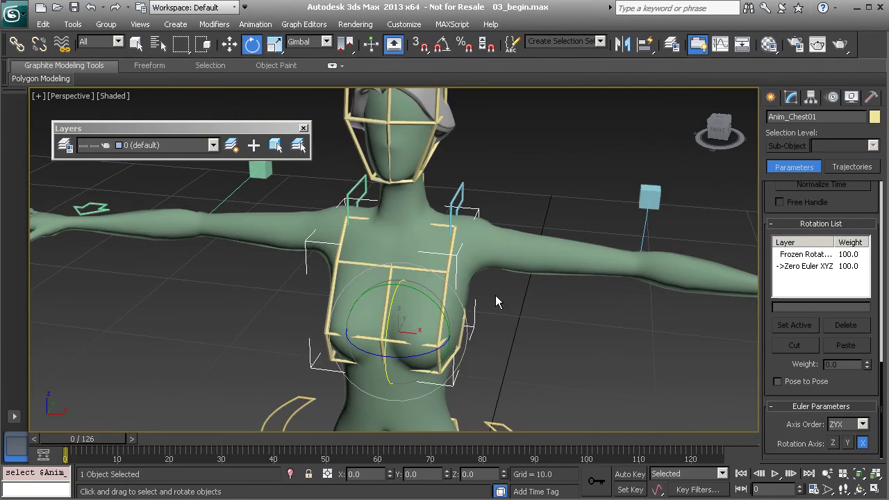
# Step: Deselect the chest control so that no rig control is selected
pyautogui.moveTo(489, 353); pyautogui.dragTo(487, 184, button='middle')
pyautogui.scroll(-5, 487, 341)
pyautogui.keyDown('alt'); pyautogui.moveTo(488, 343); pyautogui.dragTo(423, 323, button='middle'); pyautogui.keyUp('alt')
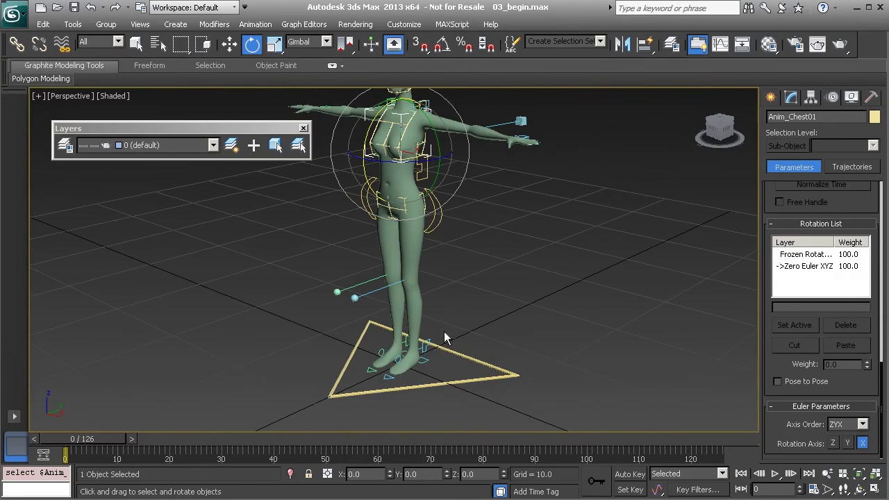
pyautogui.keyDown('alt'); pyautogui.moveTo(428, 341); pyautogui.dragTo(445, 326, button='middle'); pyautogui.keyUp('alt')
pyautogui.scroll(4, 437, 310)
pyautogui.click(463, 304)
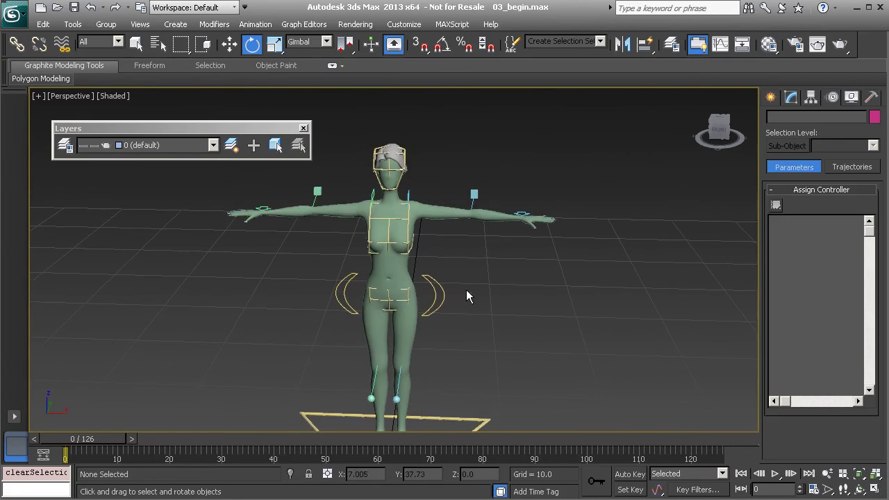
pyautogui.keyDown('alt'); pyautogui.moveTo(469, 297); pyautogui.dragTo(436, 289, button='middle'); pyautogui.keyUp('alt')
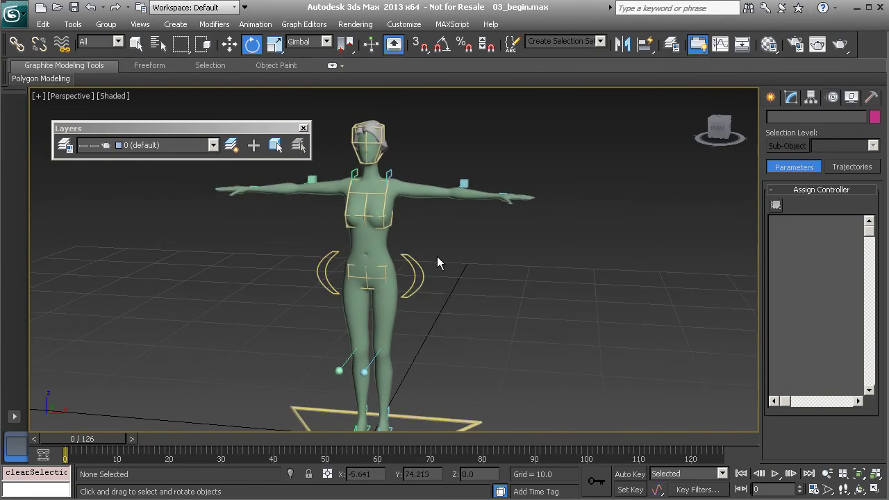
pyautogui.scroll(3, 434, 268)
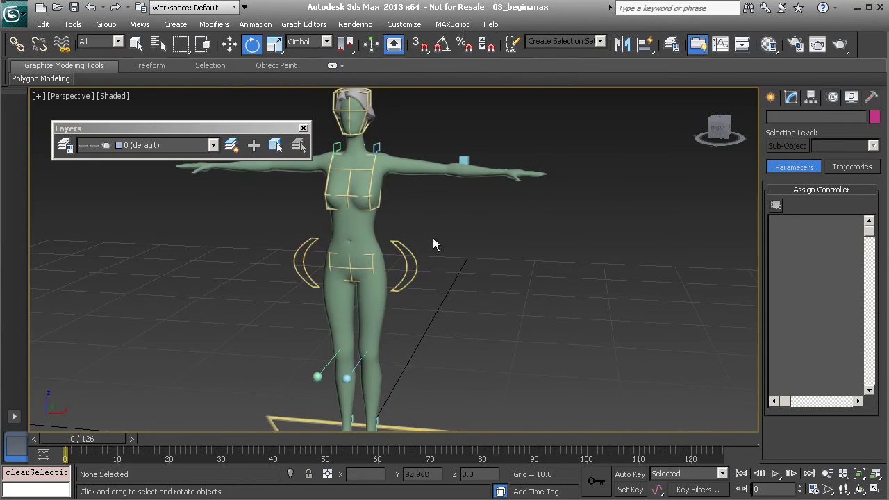
pyautogui.scroll(-2, 428, 229)
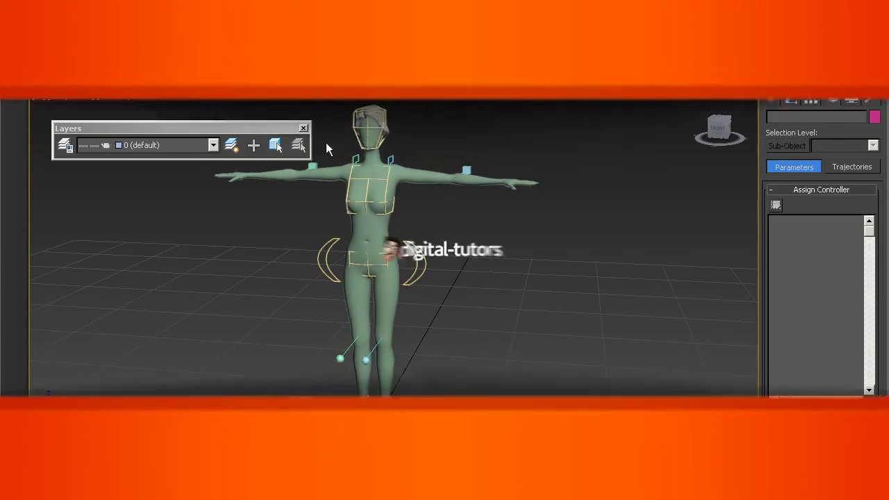